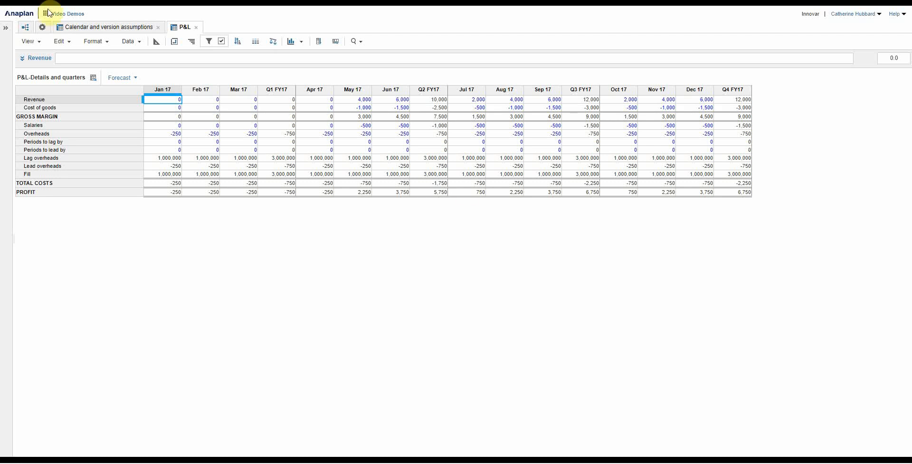
Open the default P&L view and review the model's time settings, including current period and quarter totals
left_click(29, 42)
mouse_move(40, 105)
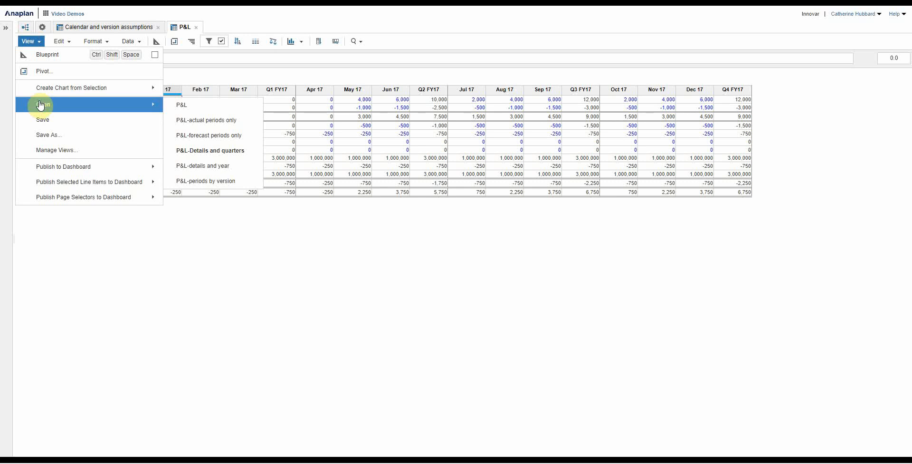
left_click(182, 106)
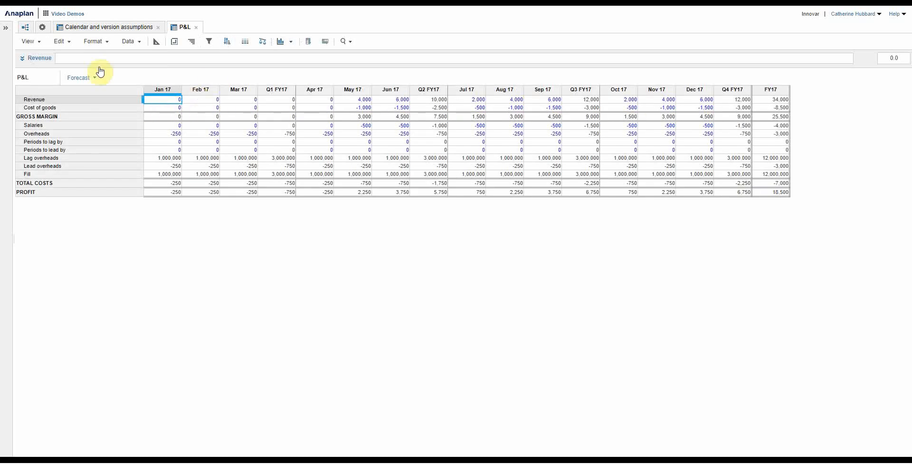
left_click(42, 27)
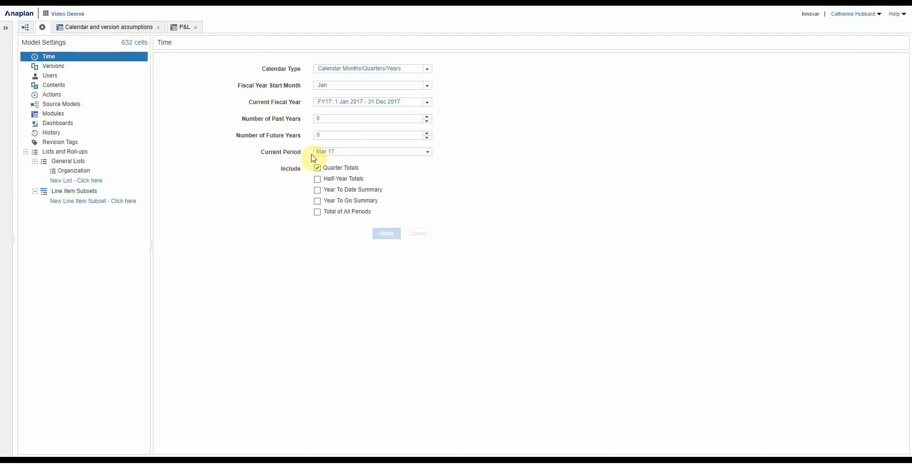
left_click(183, 27)
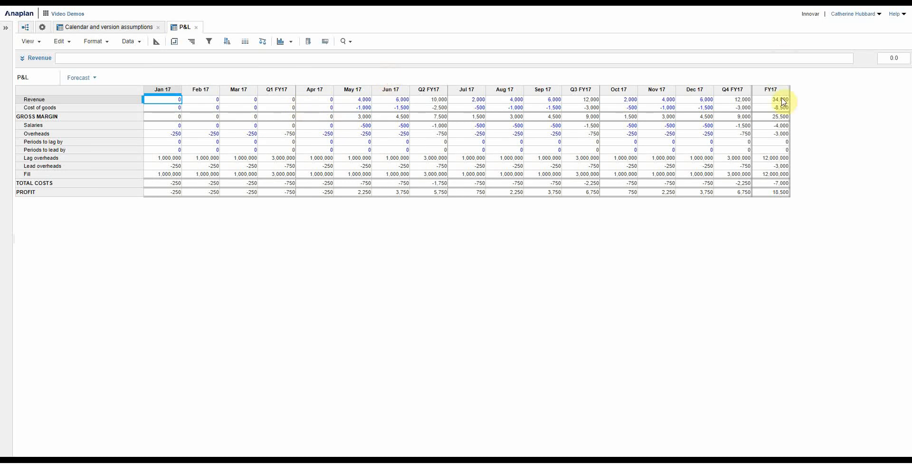
Open the saved view P&L-actual periods only and inspect its time filter rule
left_click(32, 44)
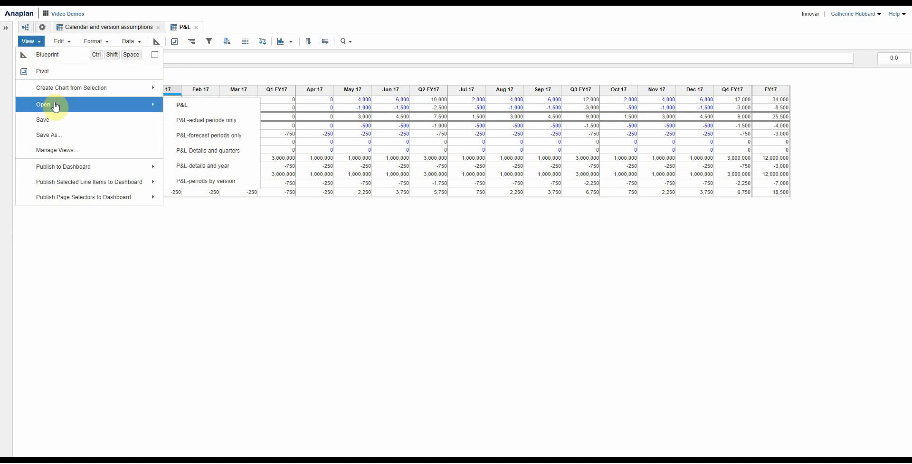
left_click(186, 127)
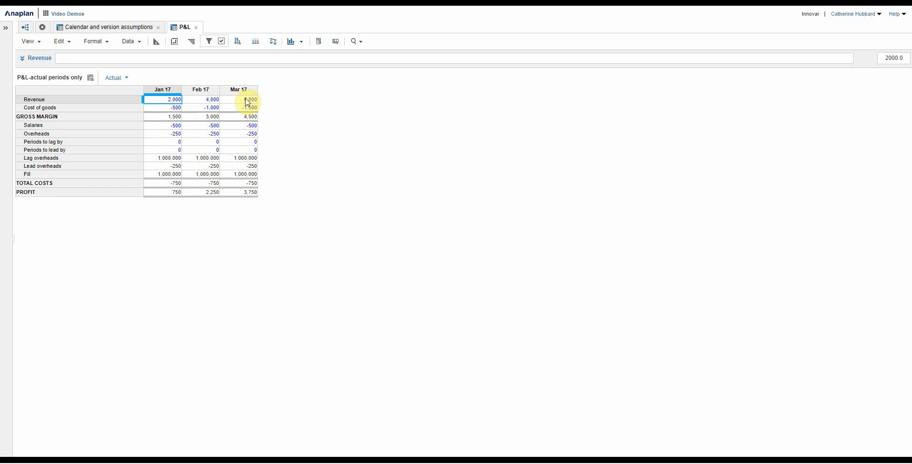
left_click(209, 41)
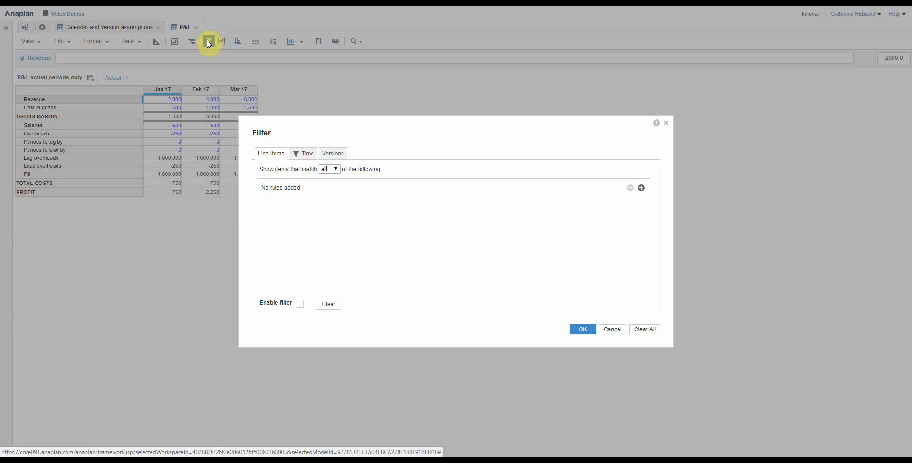
left_click(308, 155)
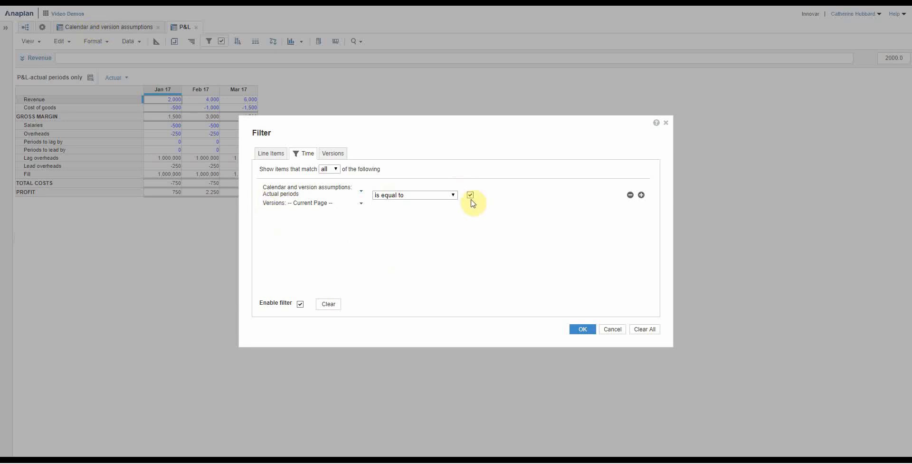
left_click(587, 328)
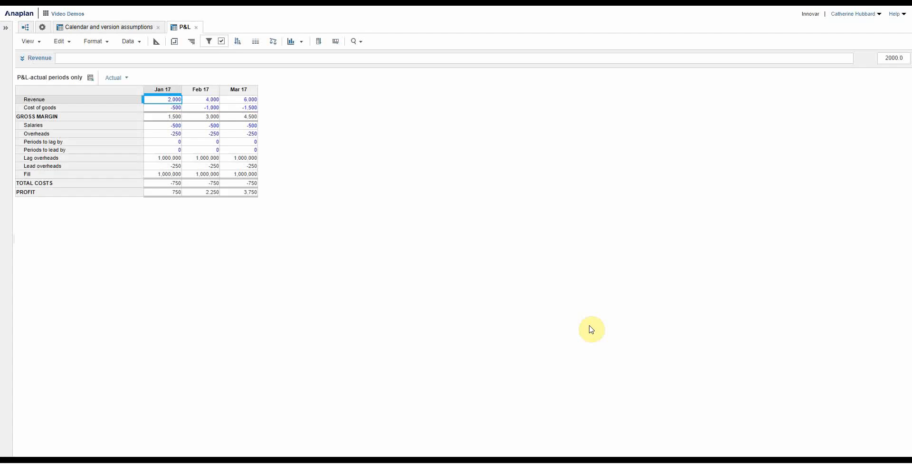
Review the Calendar and version assumptions module's blueprint and the Actual periods and Forecast periods formulas across the months
left_click(107, 28)
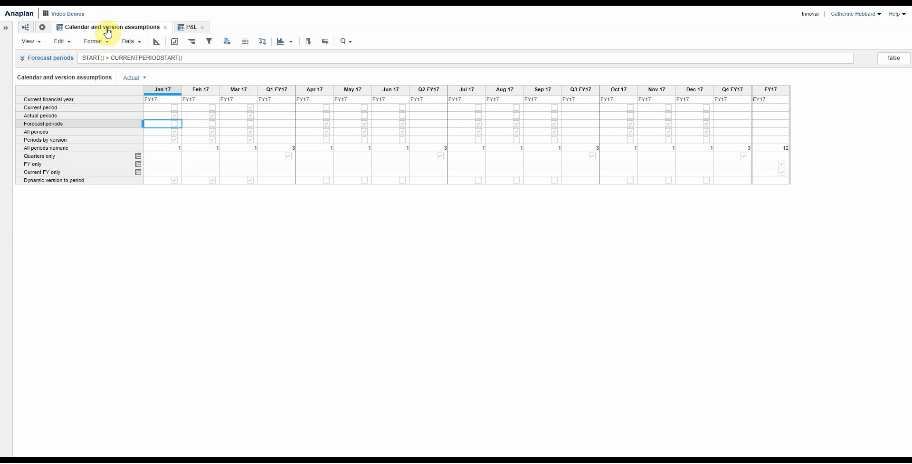
left_click(157, 41)
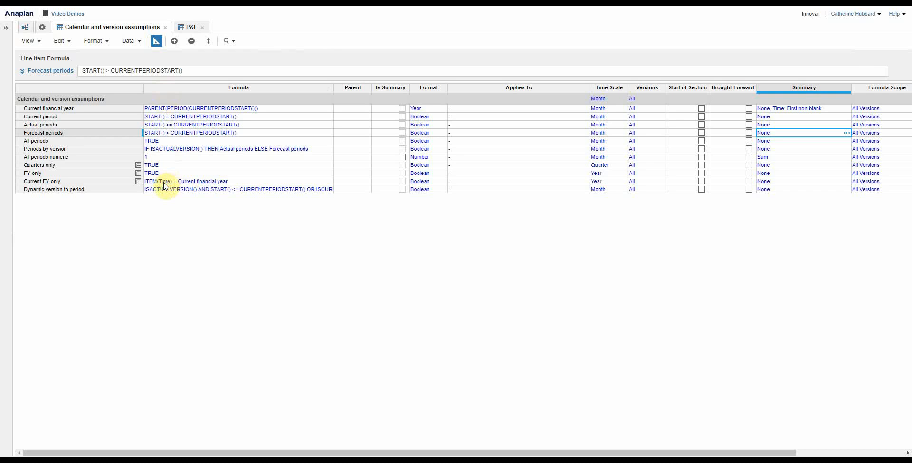
left_click(157, 41)
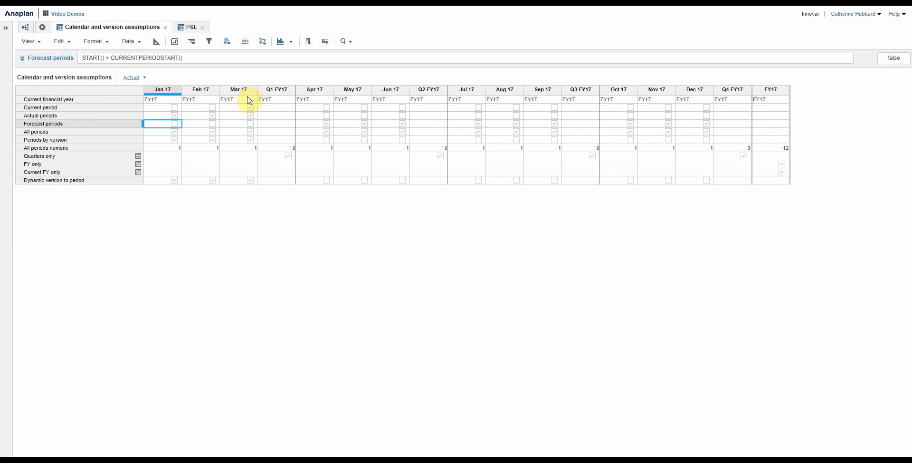
left_click(235, 116)
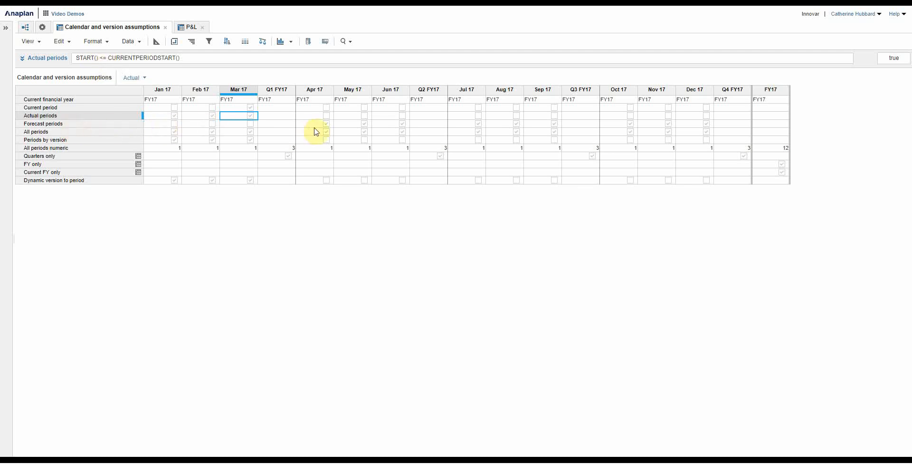
left_click_drag(315, 123, 701, 128)
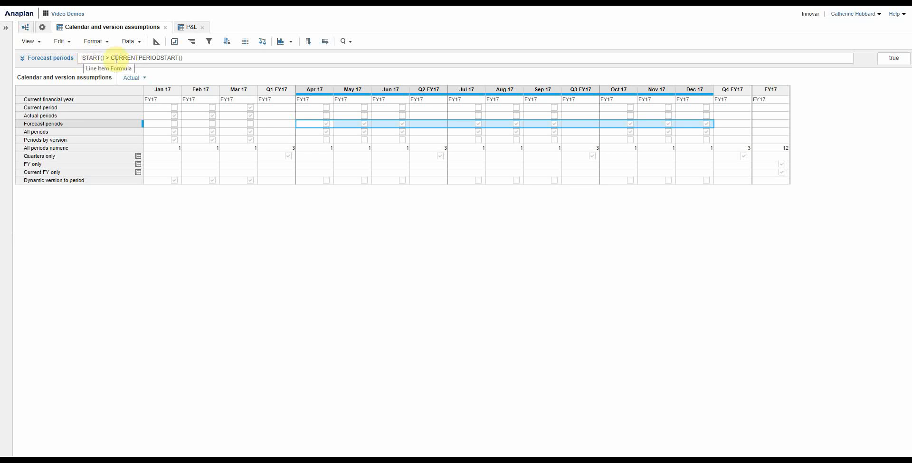
Open the saved view P&L-forecast periods only and inspect its time filter rule
left_click(187, 27)
left_click(29, 41)
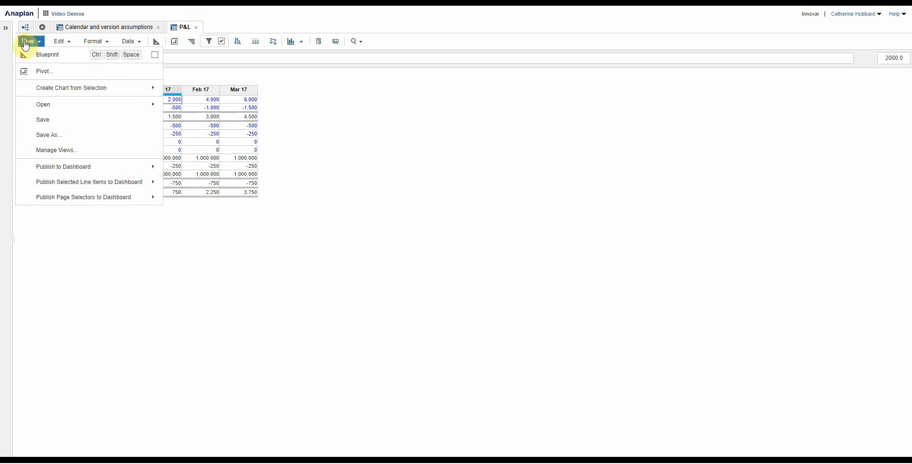
mouse_move(50, 104)
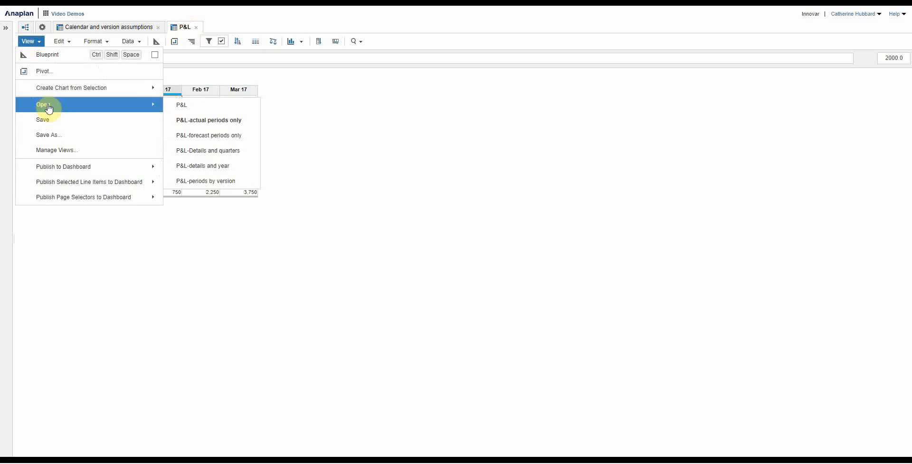
left_click(223, 135)
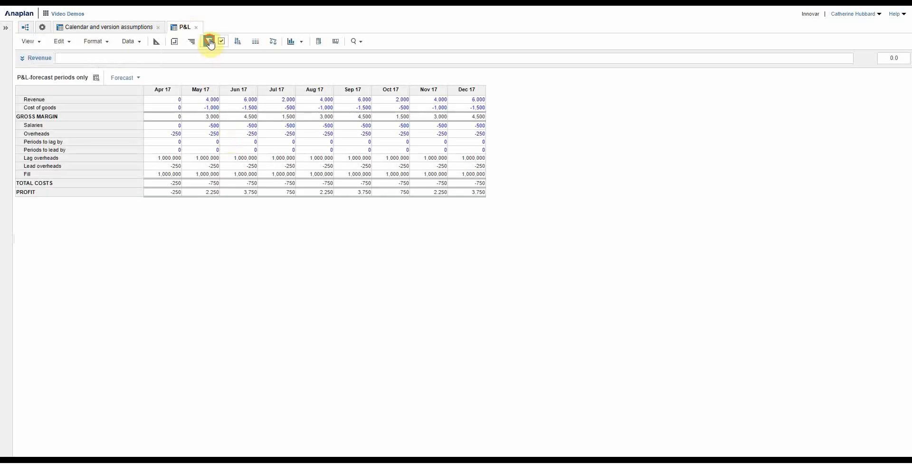
left_click(209, 42)
left_click(302, 157)
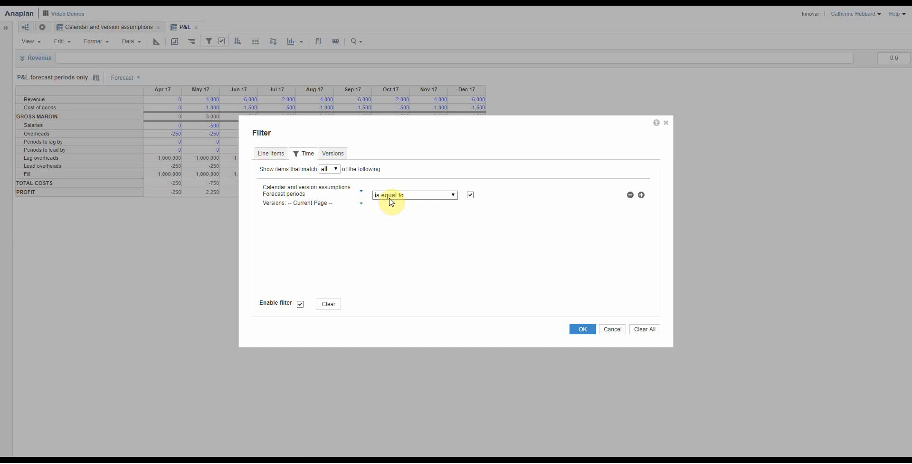
left_click(583, 329)
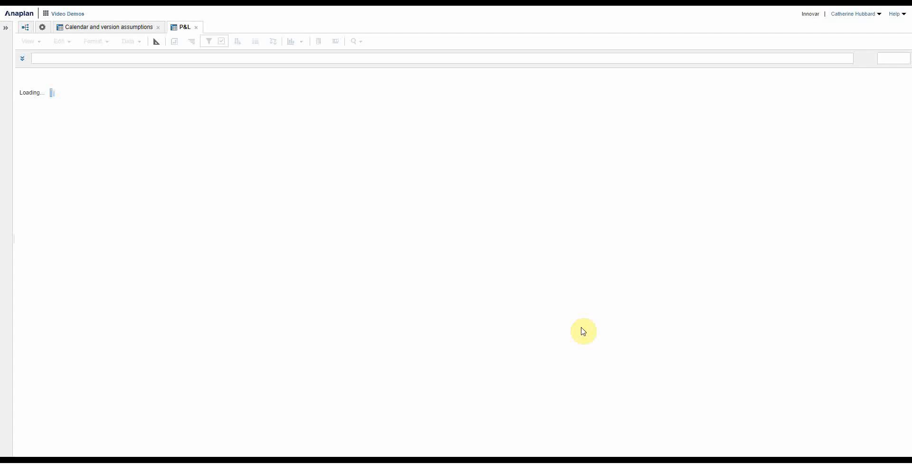
left_click(28, 42)
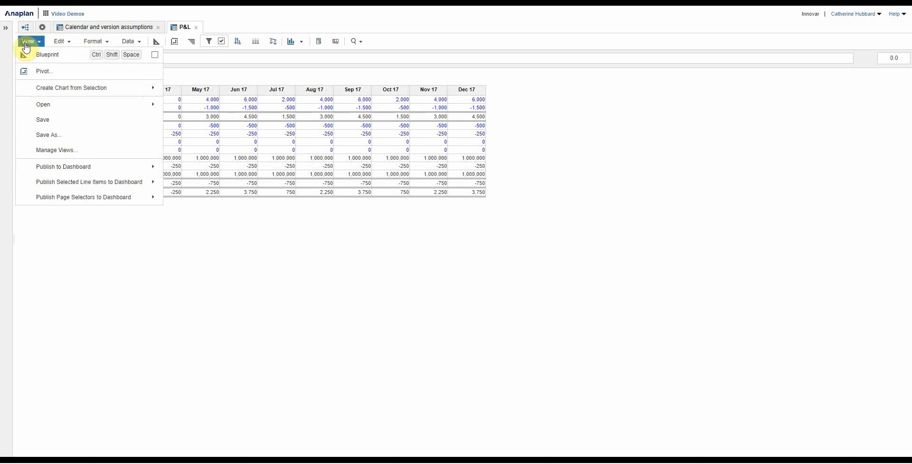
mouse_move(42, 104)
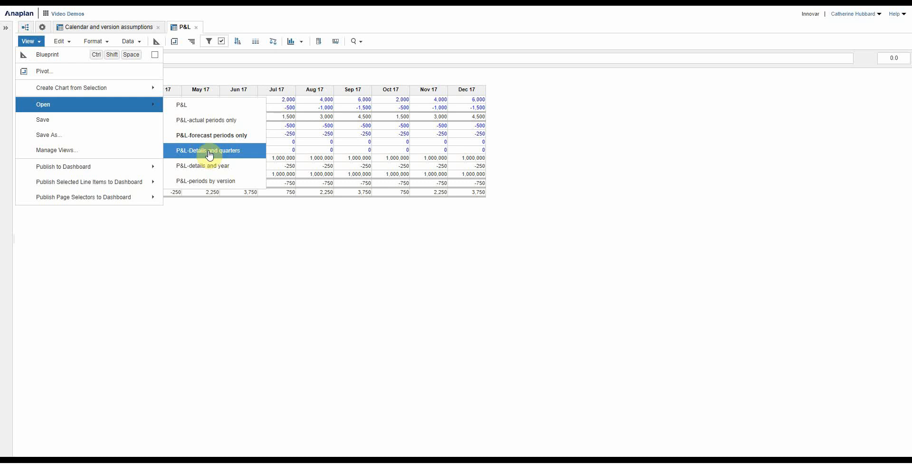
left_click(326, 125)
Set the summary method of the Actual periods line item to Any in the Calendar and version assumptions blueprint
left_click(82, 26)
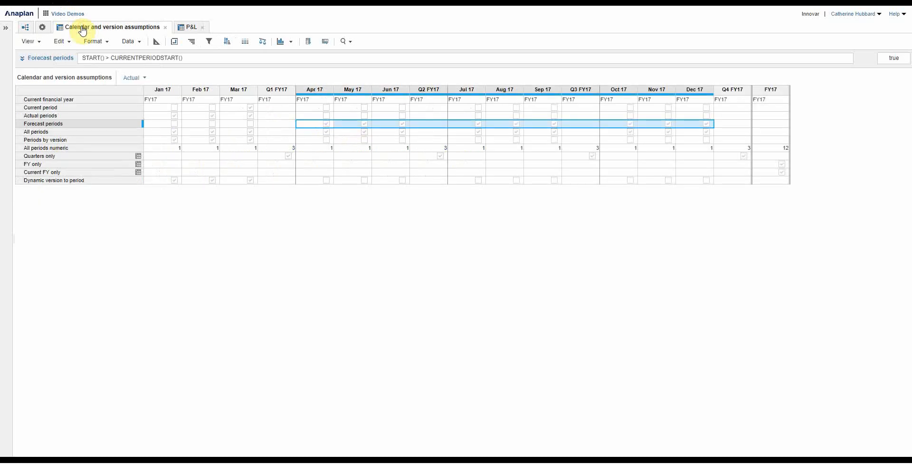
left_click(155, 42)
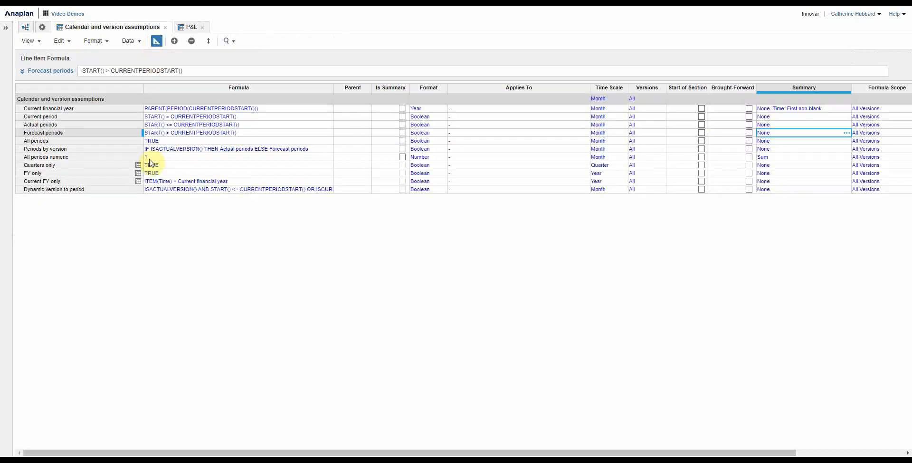
left_click(193, 124)
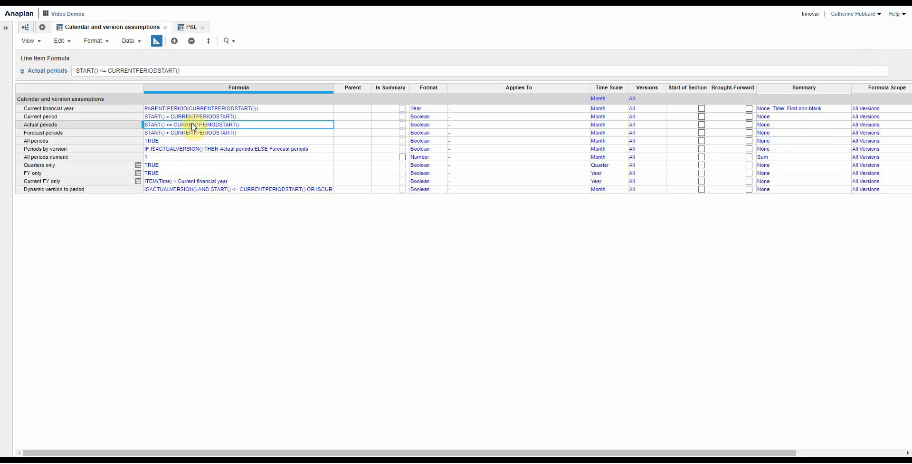
key("Right")
key("Right")
key("Right")
key("Right")
key("Right")
key("Right")
key("Right")
key("Right")
key("Right")
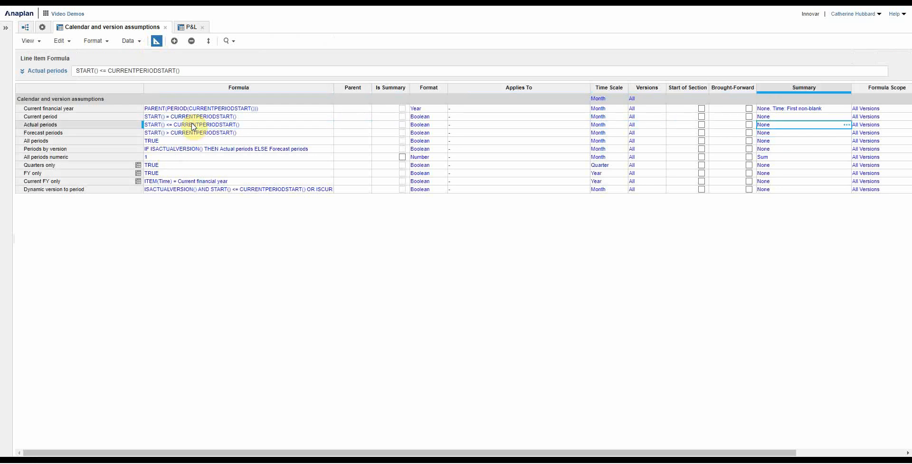
left_click(847, 124)
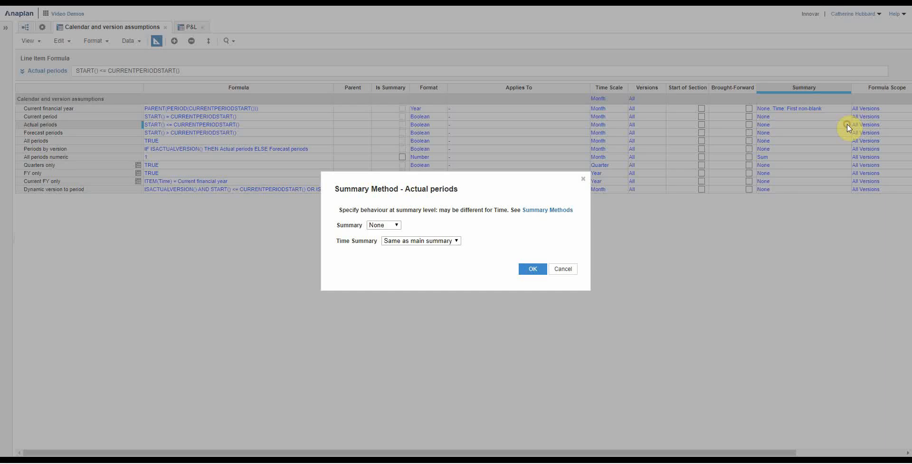
left_click(397, 226)
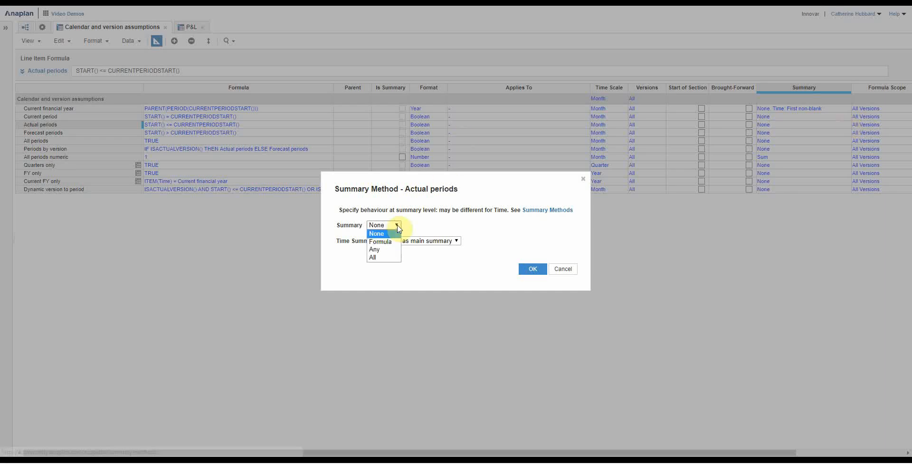
left_click(378, 249)
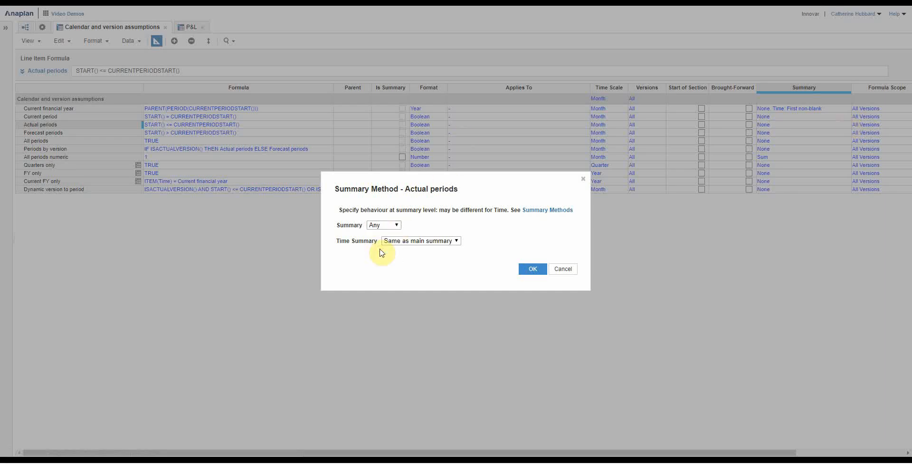
left_click(532, 269)
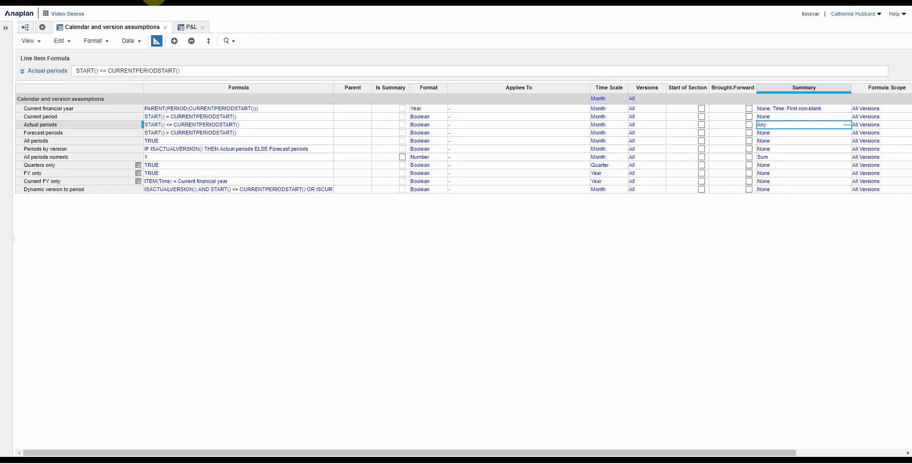
Return the module to its grid and check the Actual periods values for Q1 FY17 and FY17
left_click(156, 41)
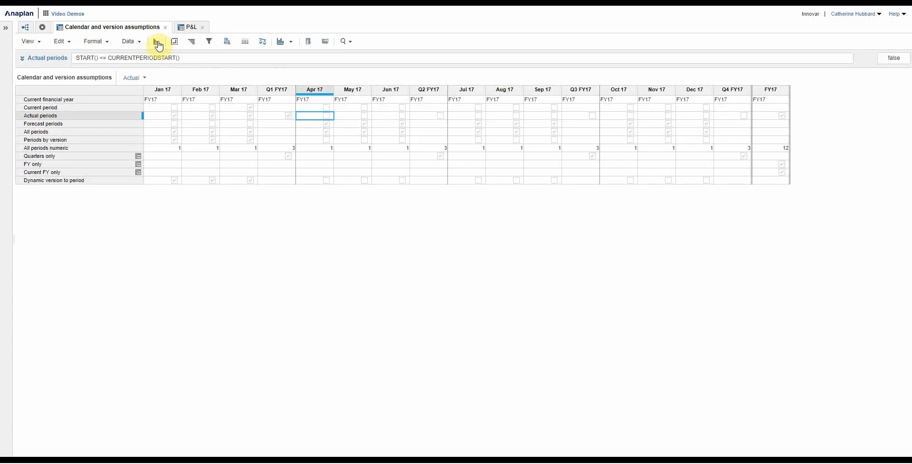
left_click(289, 117)
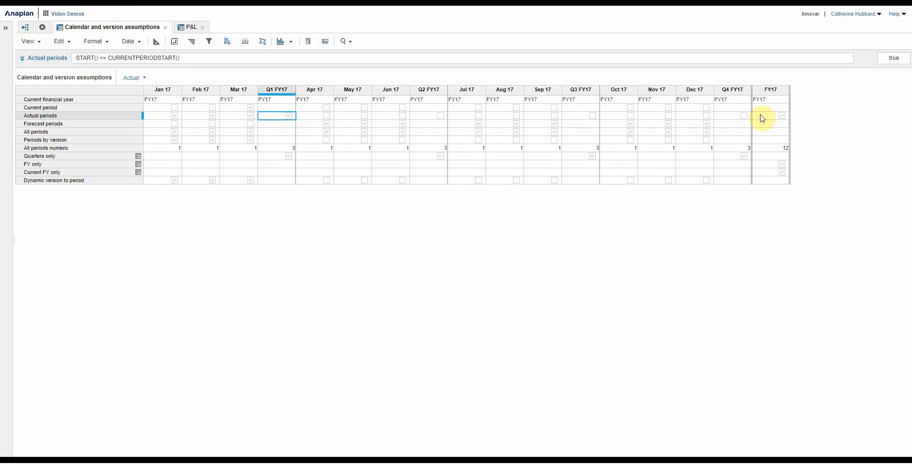
left_click(779, 118)
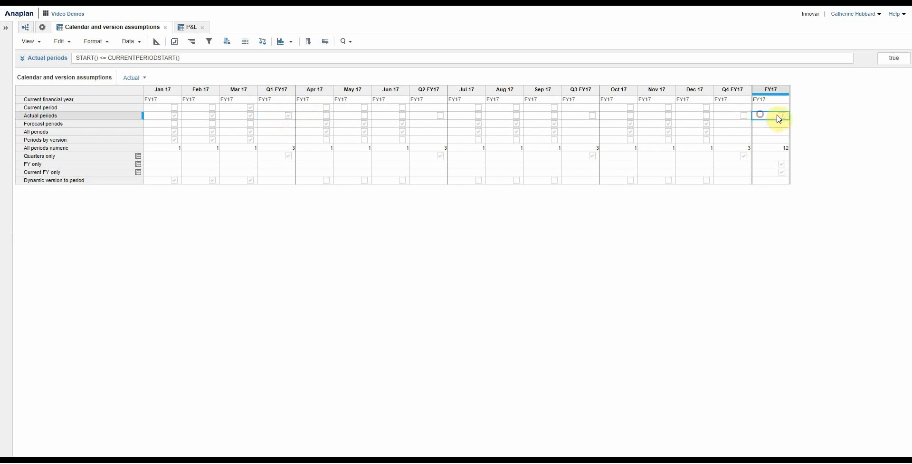
Reopen the saved view P&L-actual periods only to examine the effect on its quarter and year columns
left_click(189, 27)
left_click(30, 41)
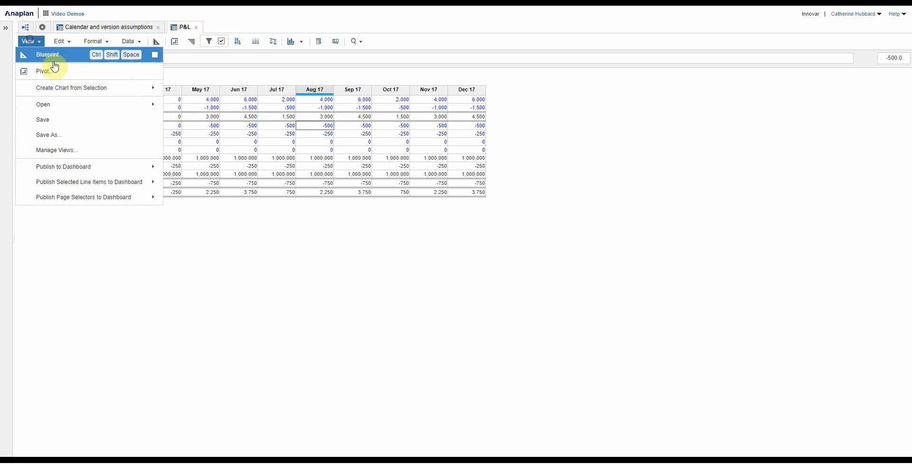
mouse_move(65, 107)
left_click(203, 120)
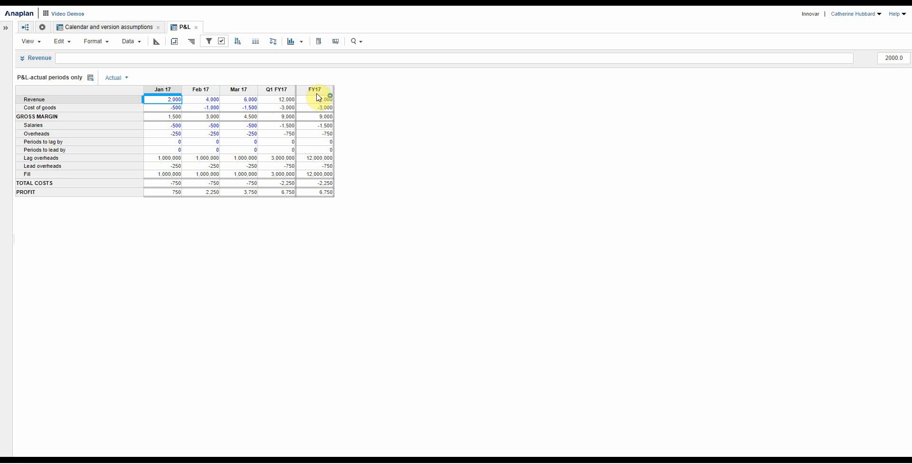
Open the saved view P&L-Details and quarters and examine Revenue in the Q1 to Q4 FY17 columns
left_click(29, 41)
mouse_move(65, 106)
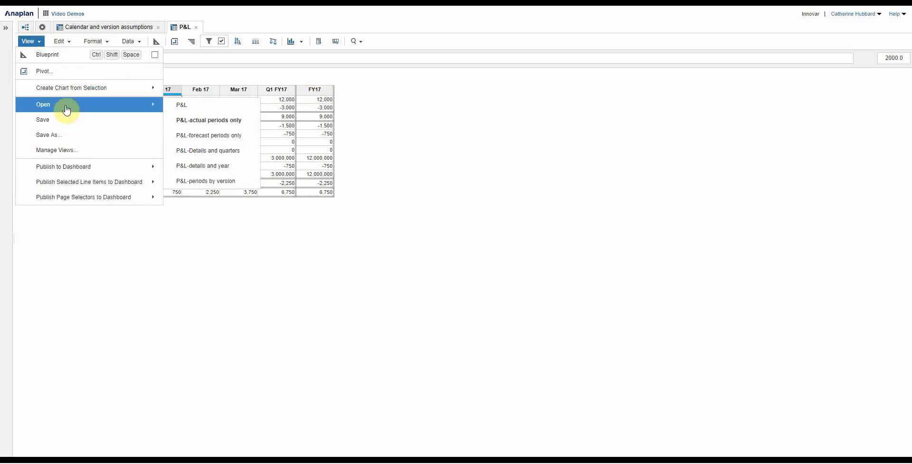
left_click(218, 152)
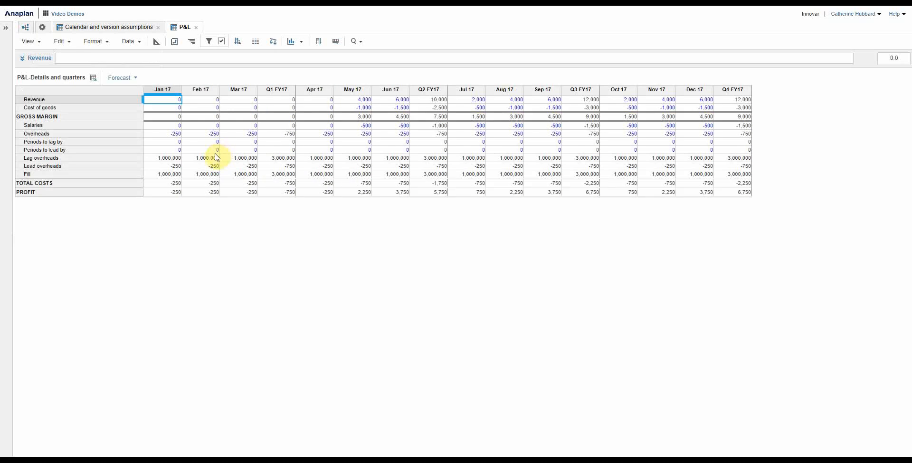
left_click(282, 98)
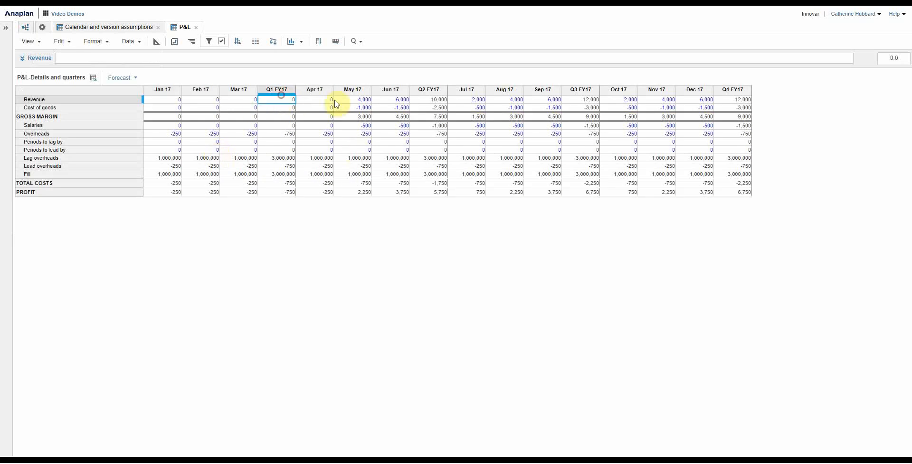
left_click(422, 97)
left_click(592, 100)
left_click(732, 101)
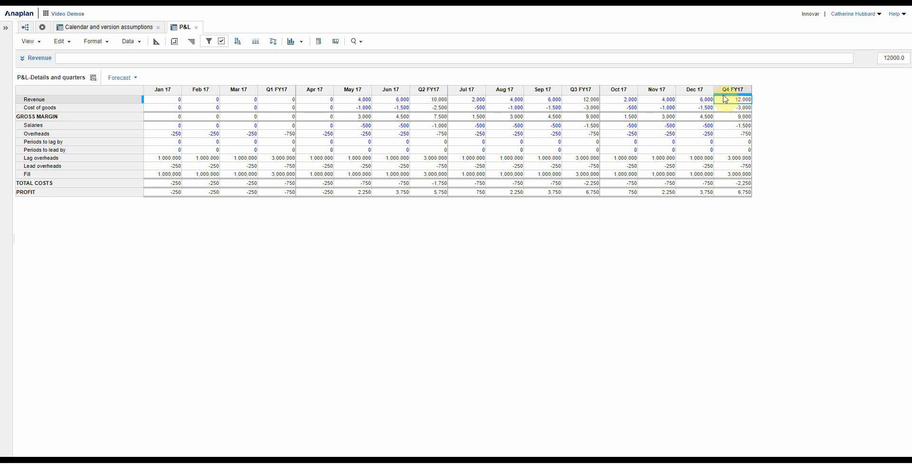
Inspect the time filter rule of the P&L-Details and quarters view
left_click(209, 42)
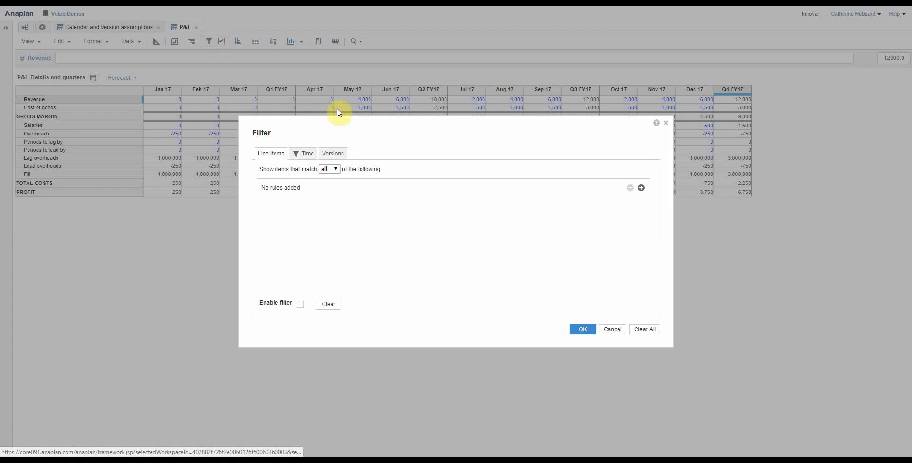
left_click(303, 153)
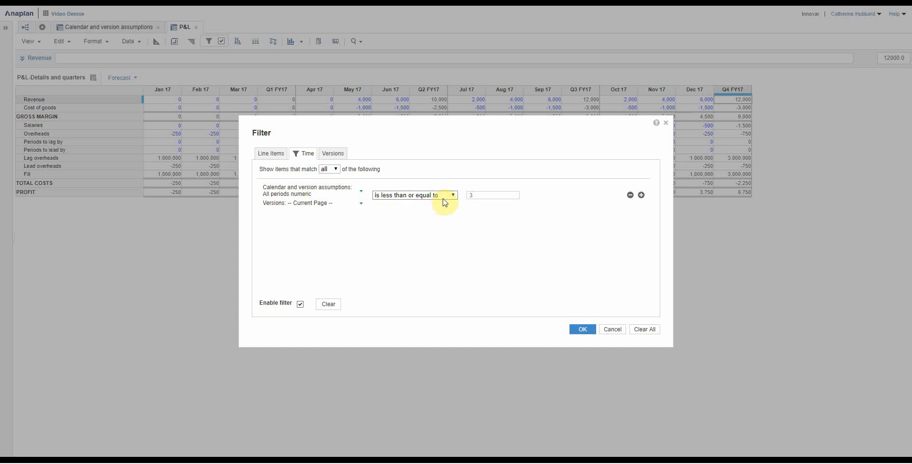
left_click(580, 331)
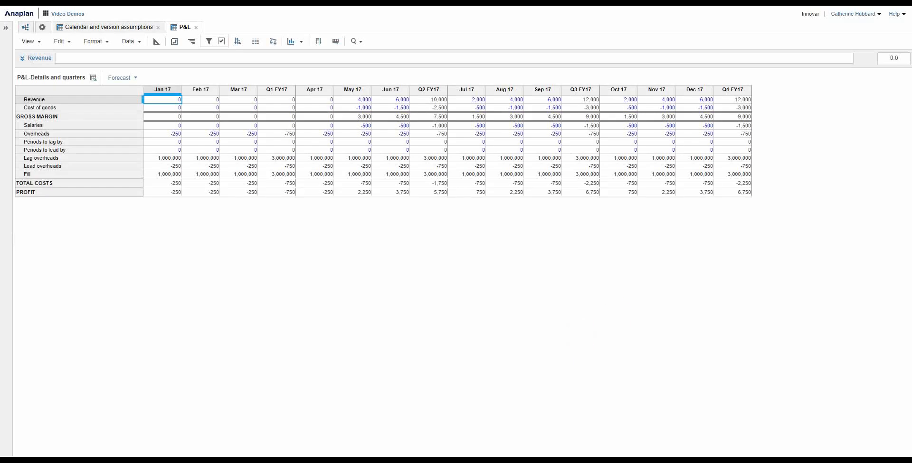
Check the All periods numeric values for Jan 17 and Q1 FY17 in the Calendar and version assumptions module
left_click(116, 29)
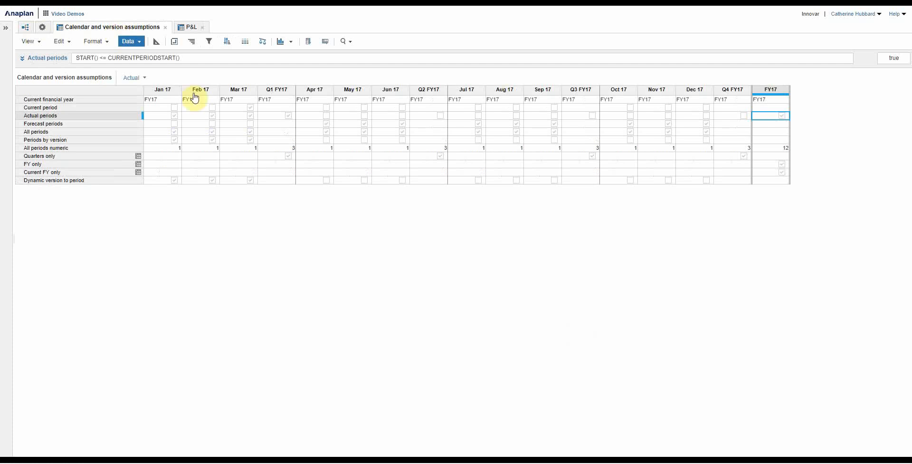
left_click(167, 148)
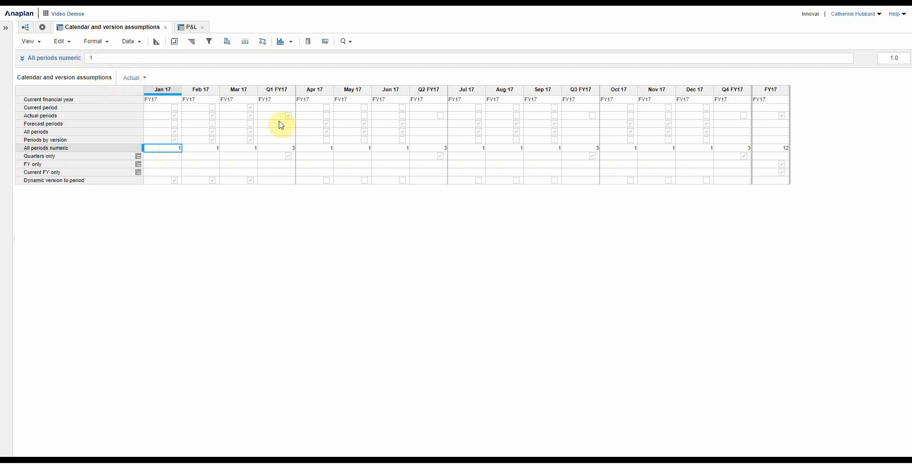
left_click(286, 150)
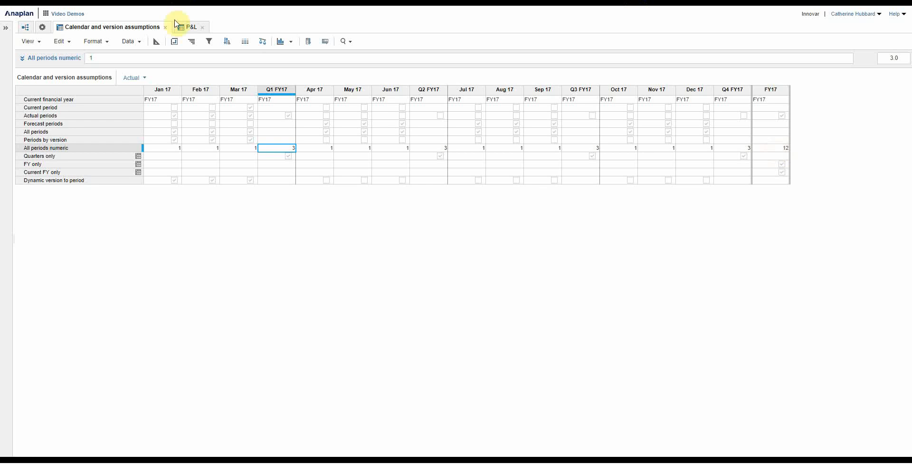
Return to the P&L module and review the All periods numeric condition in its time filter
left_click(187, 29)
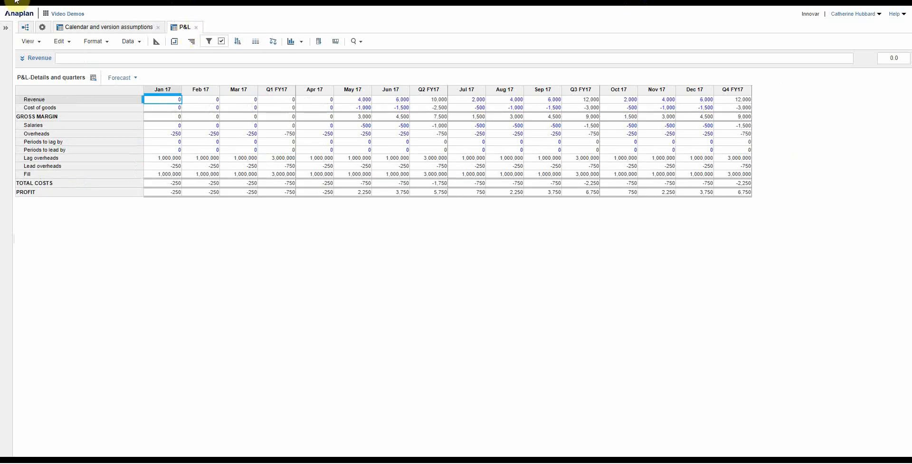
left_click(209, 41)
left_click(304, 153)
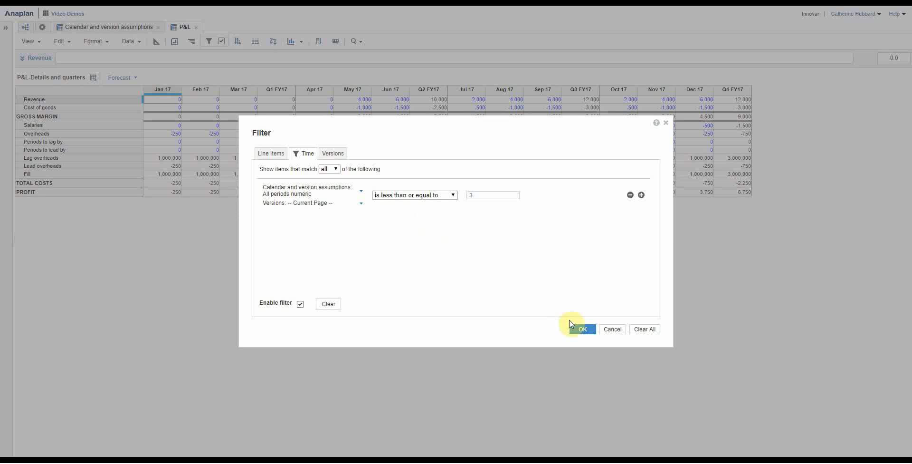
left_click(581, 329)
Open the saved view P&L-details and year and inspect its time filter rules and the match options all and any
left_click(30, 41)
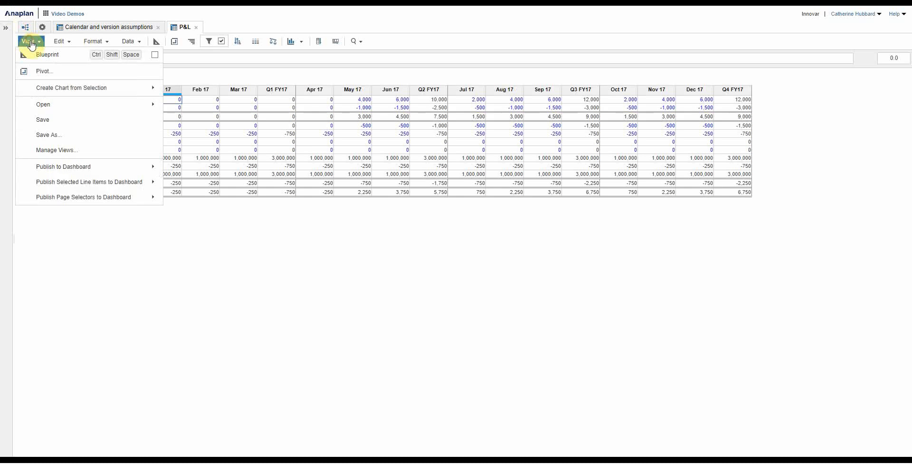
mouse_move(69, 110)
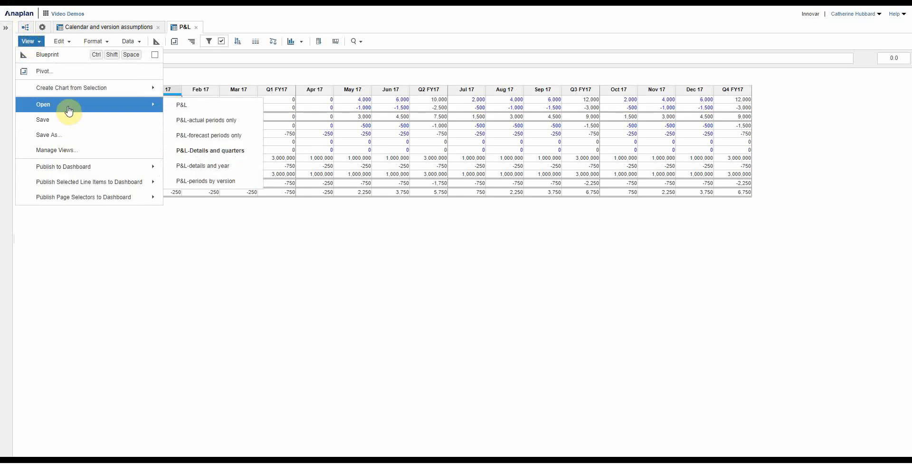
left_click(214, 166)
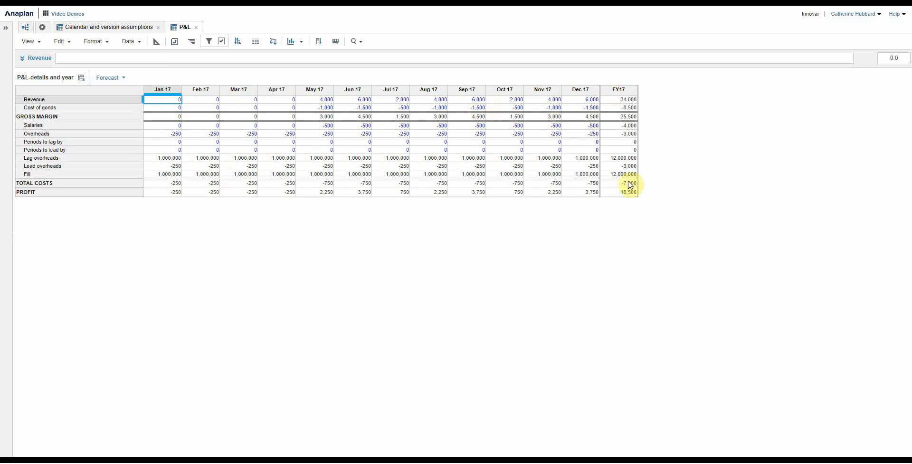
left_click(208, 41)
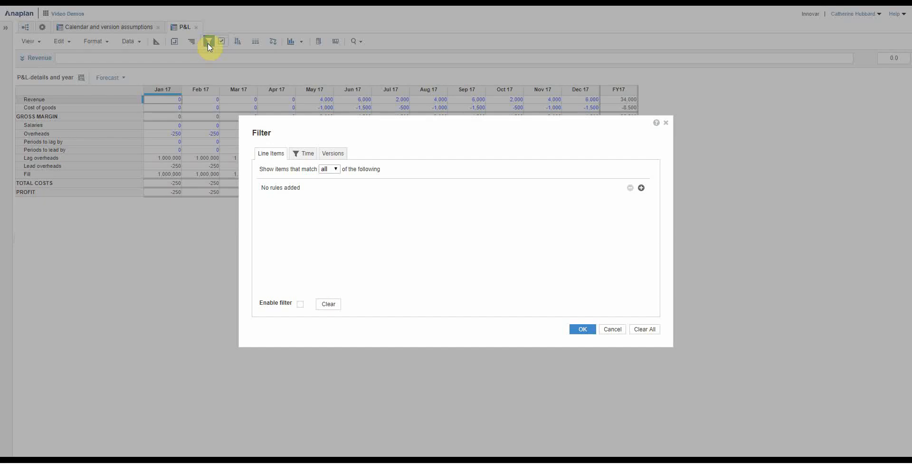
left_click(312, 158)
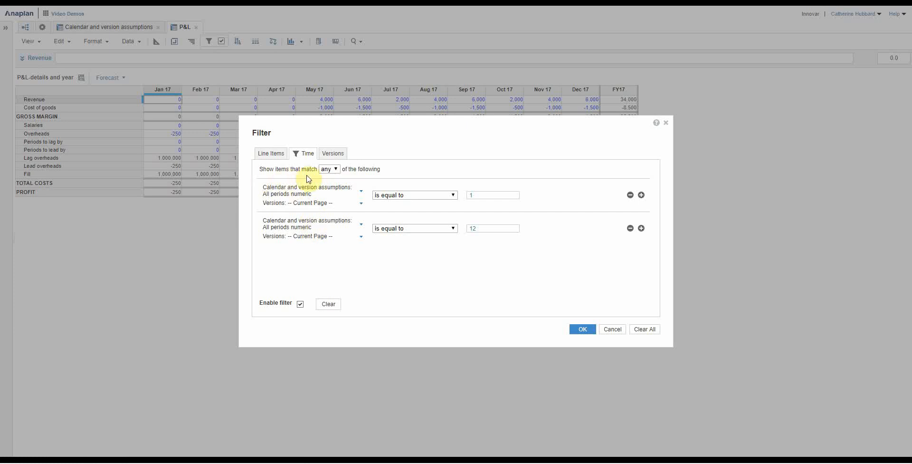
left_click(335, 169)
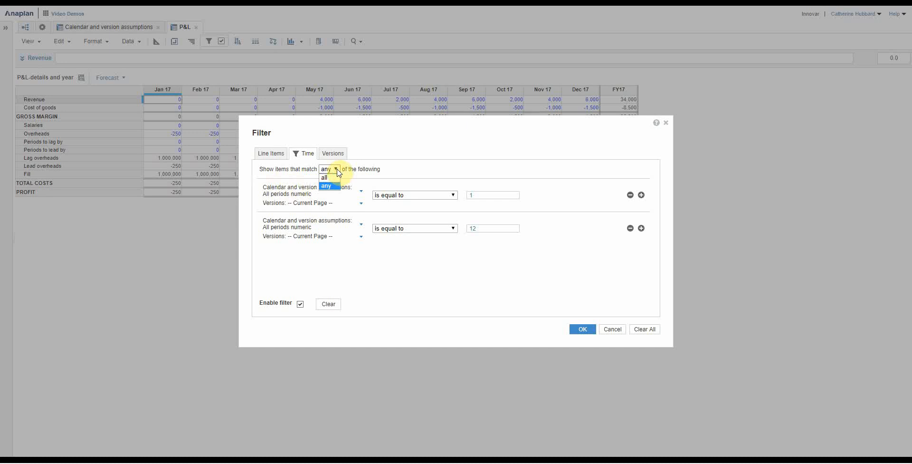
left_click(421, 175)
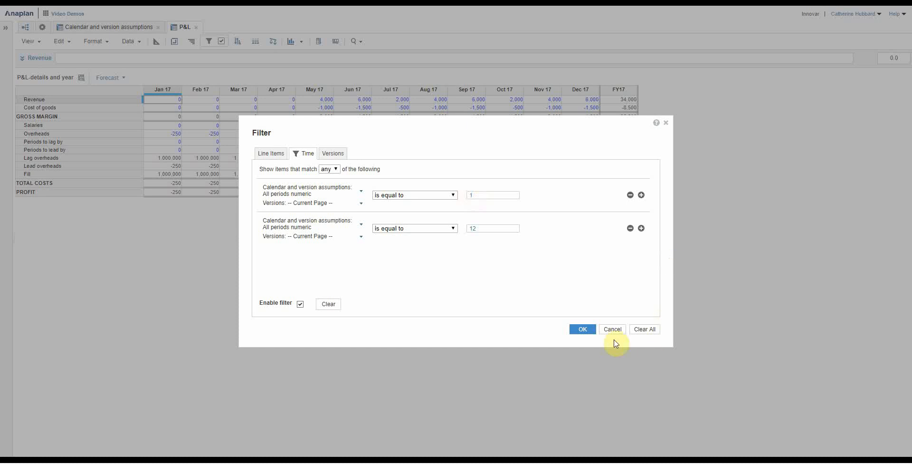
left_click(583, 329)
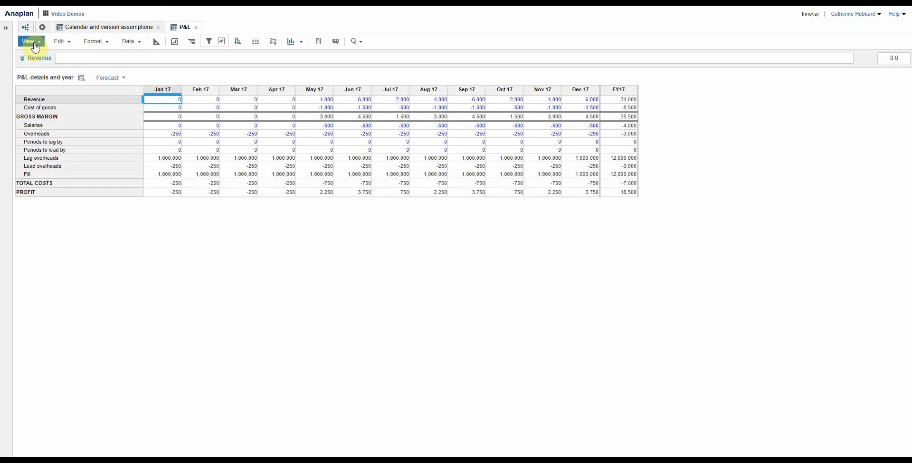
Open the saved view P&L-periods by version and switch its version from Actual to Forecast
left_click(30, 41)
mouse_move(51, 109)
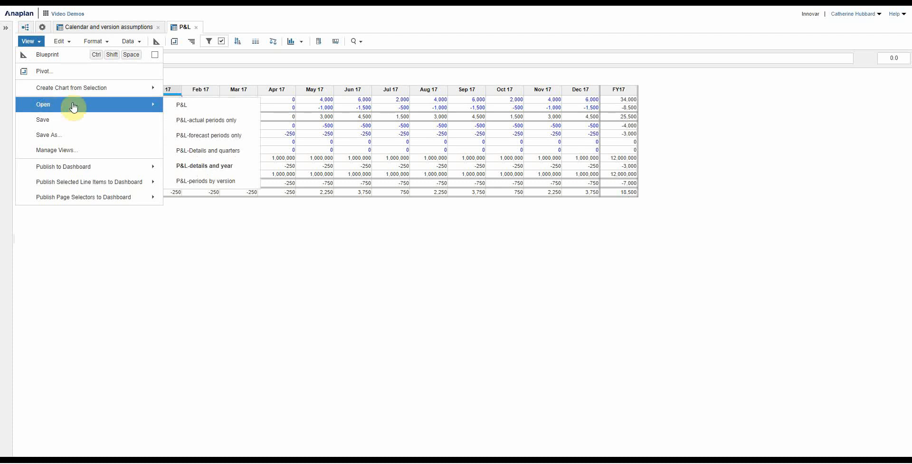
left_click(214, 184)
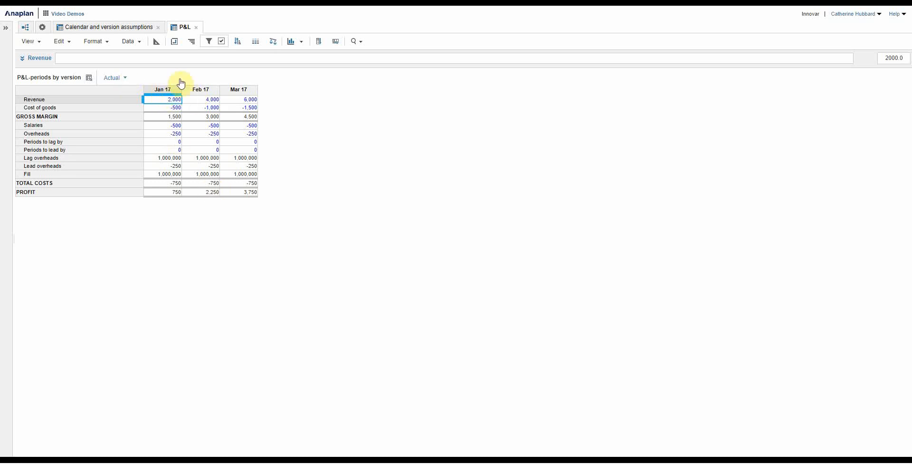
left_click(126, 78)
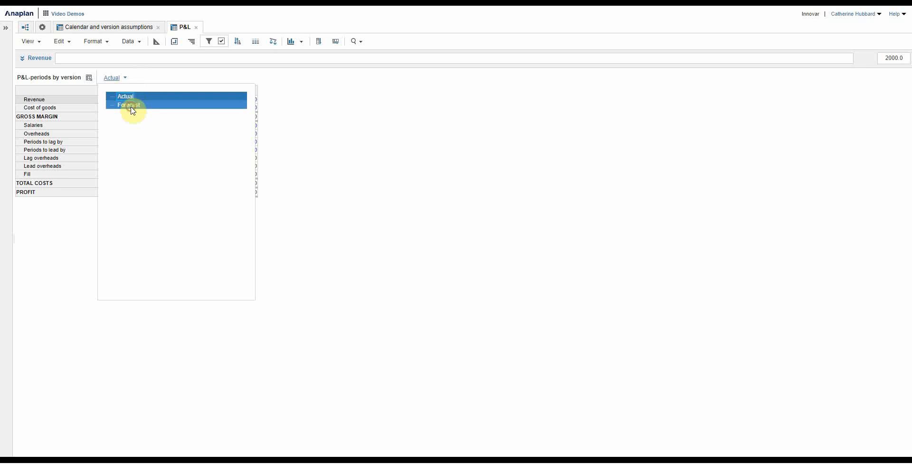
left_click(131, 105)
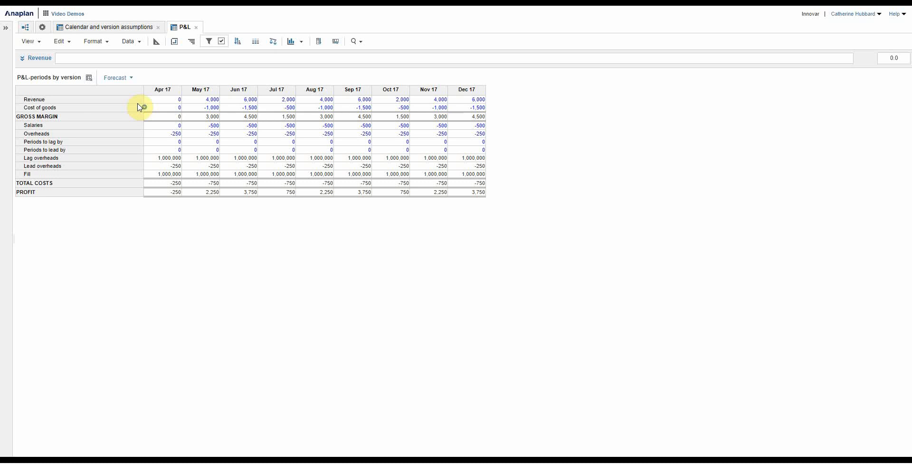
Inspect the view's time filter rule and the formula of the Periods by version line item in Calendar and version assumptions
left_click(210, 42)
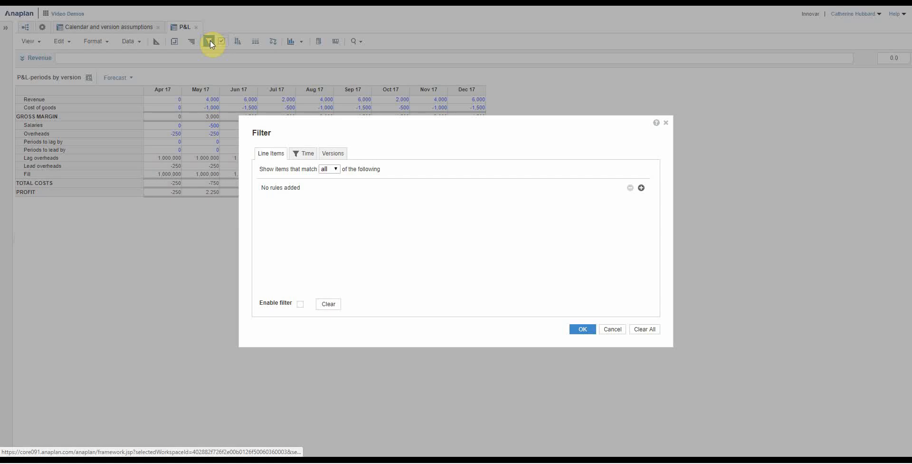
left_click(305, 154)
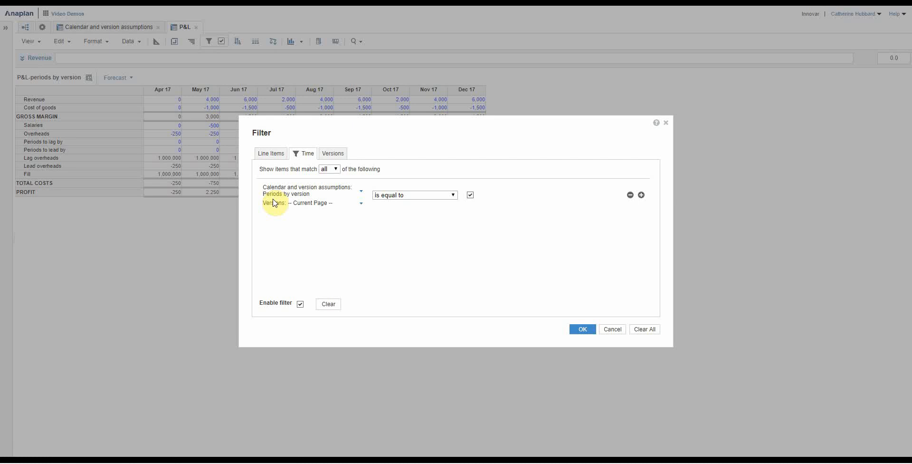
left_click(581, 329)
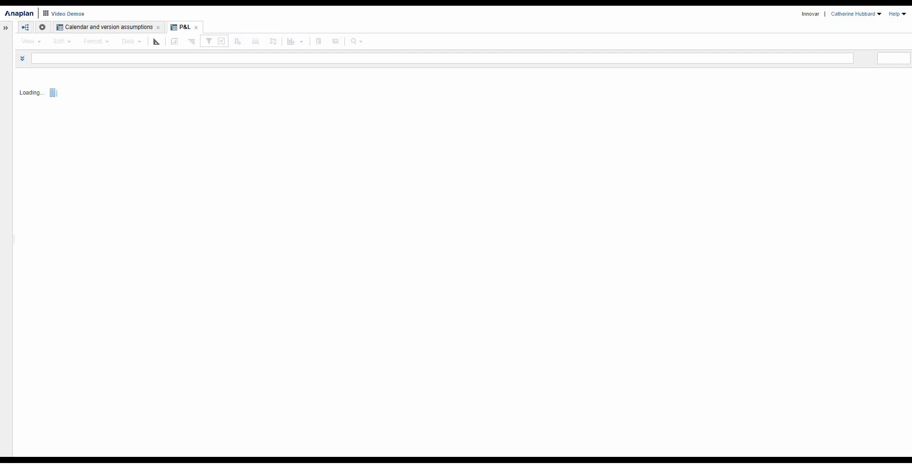
left_click(90, 26)
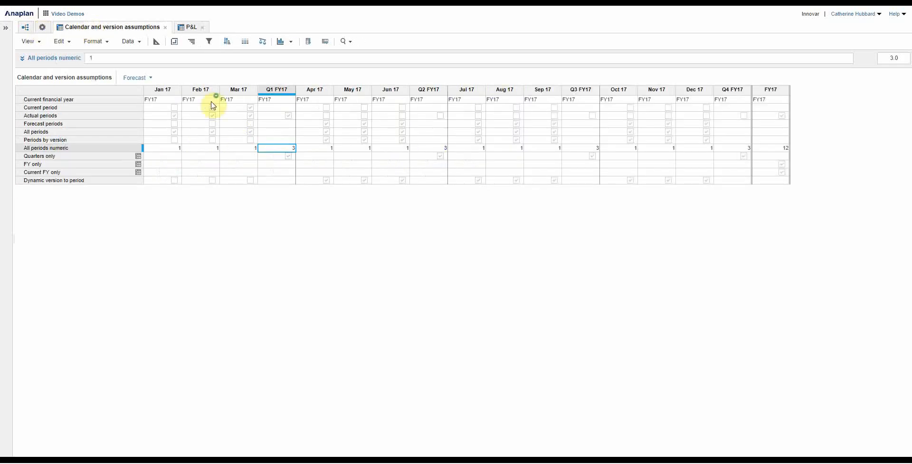
left_click(159, 140)
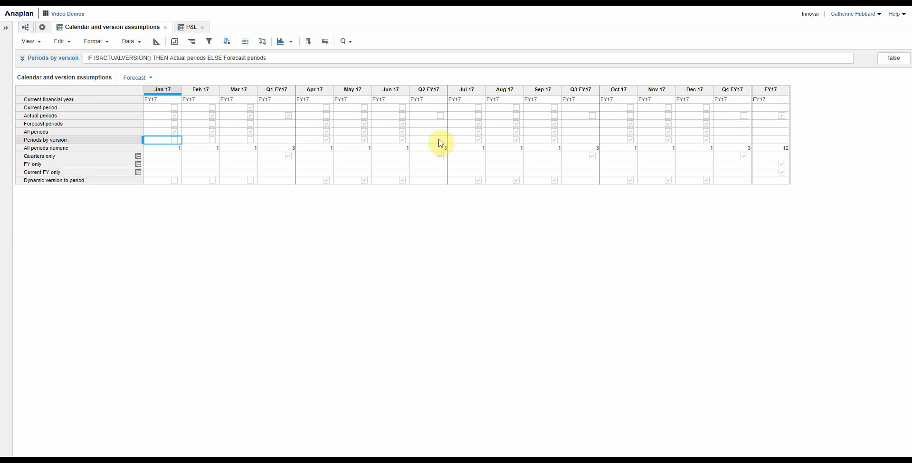
Return to the P&L module, review its list of saved views and reopen P&L-periods by version
left_click(186, 27)
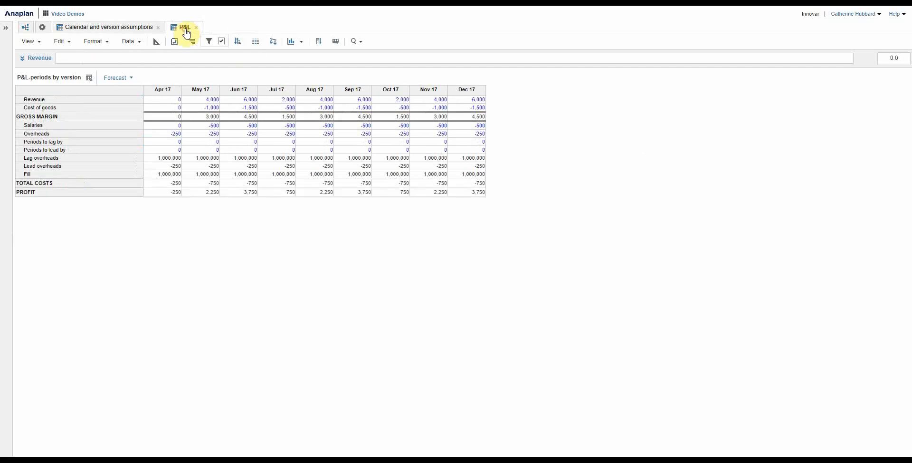
left_click(30, 41)
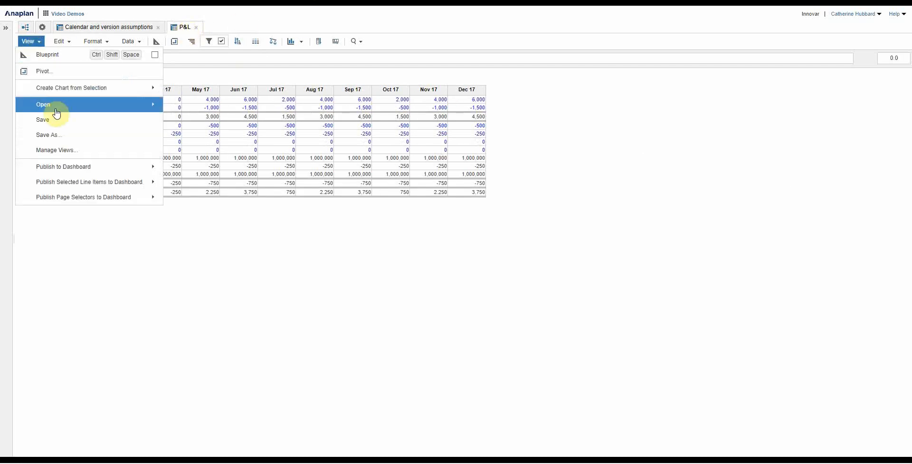
mouse_move(57, 112)
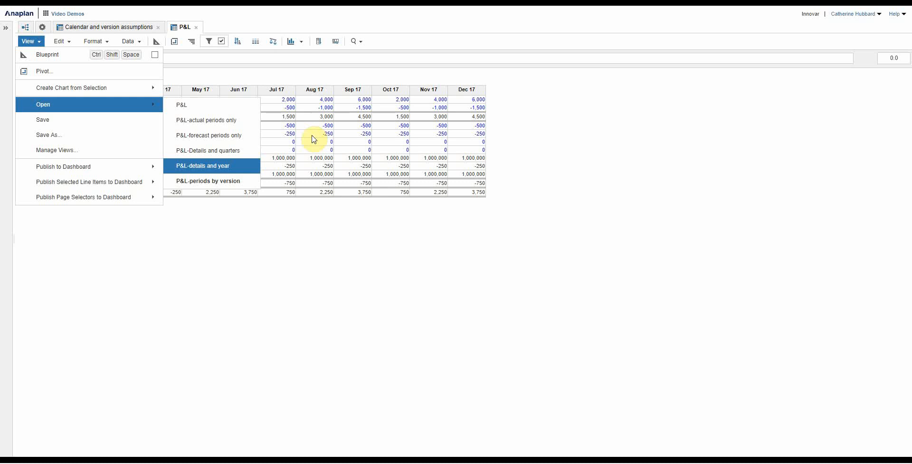
left_click(208, 181)
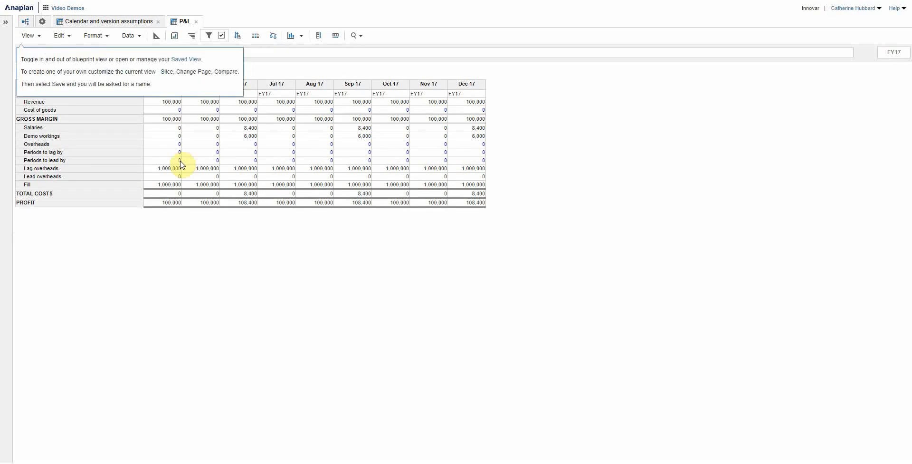